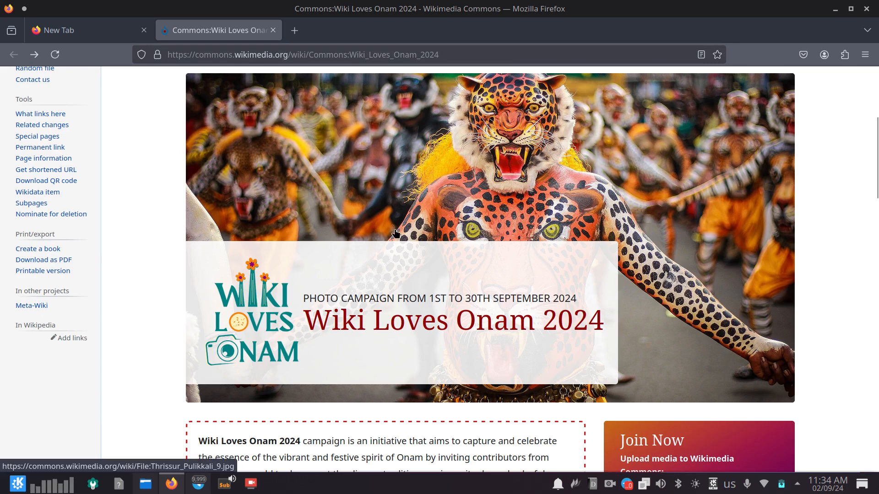
# - Look over the Wiki Loves Onam 2024 page and follow its photo upload link to the campaign page
pyautogui.scroll(-5, 347, 201)
pyautogui.scroll(10, 457, 319)
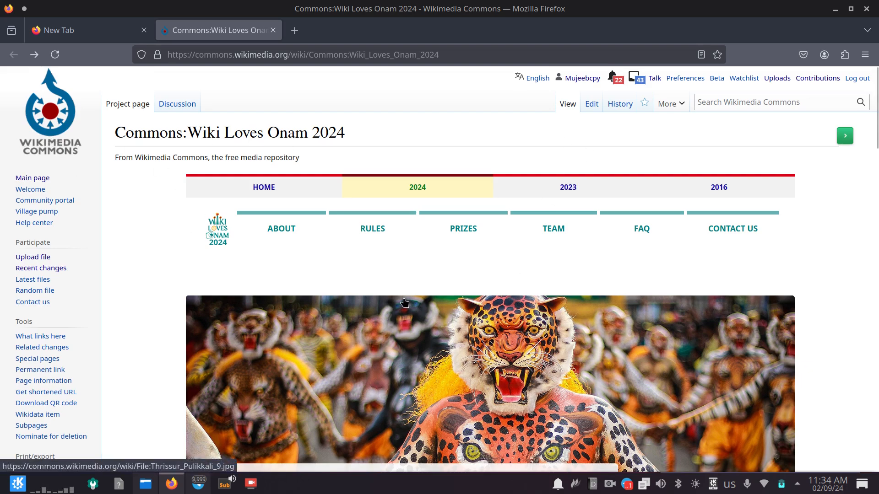
pyautogui.scroll(-10, 403, 301)
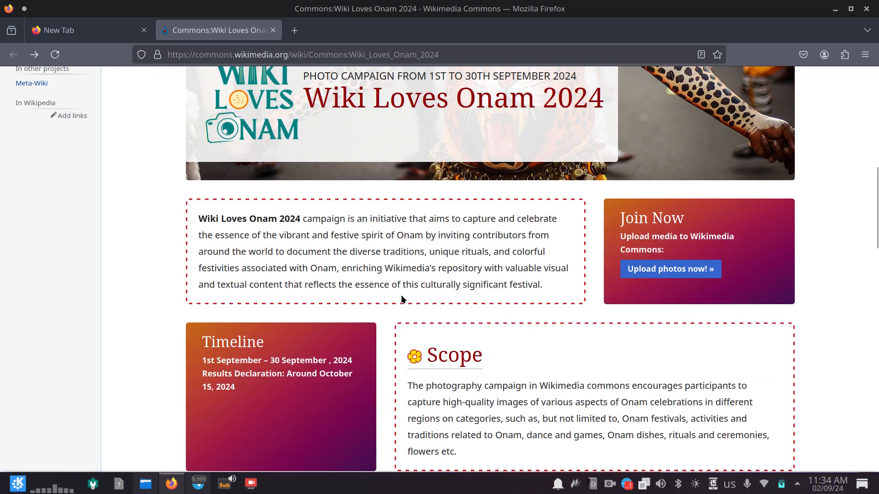
pyautogui.click(662, 273)
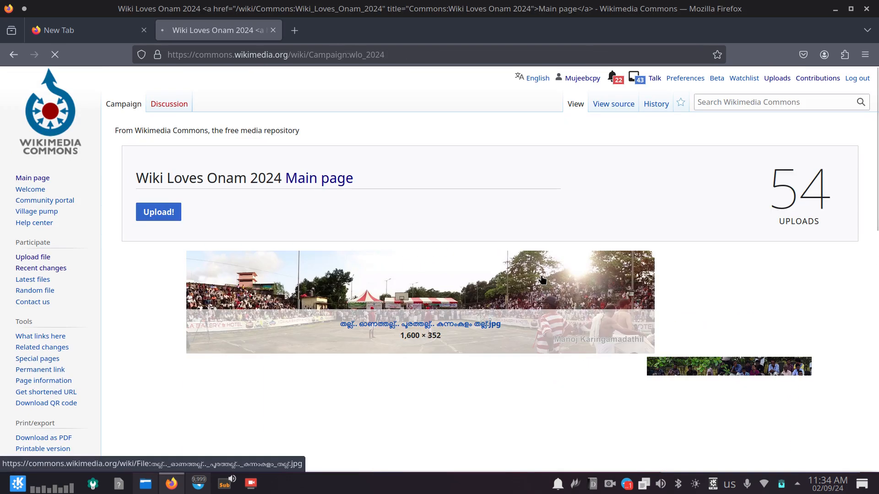
# - Browse the photos already uploaded to the Wiki Loves Onam 2024 campaign and start an upload for it
pyautogui.scroll(-2, 495, 229)
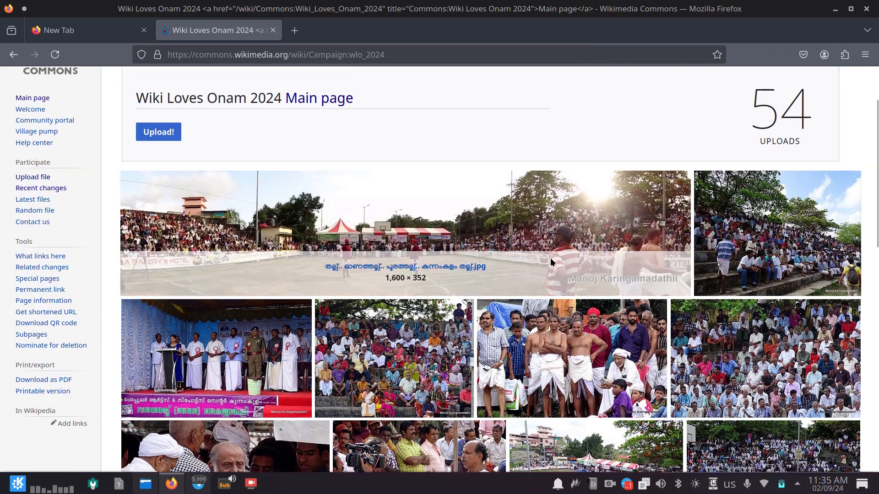
pyautogui.scroll(-6, 550, 257)
pyautogui.scroll(-5, 550, 262)
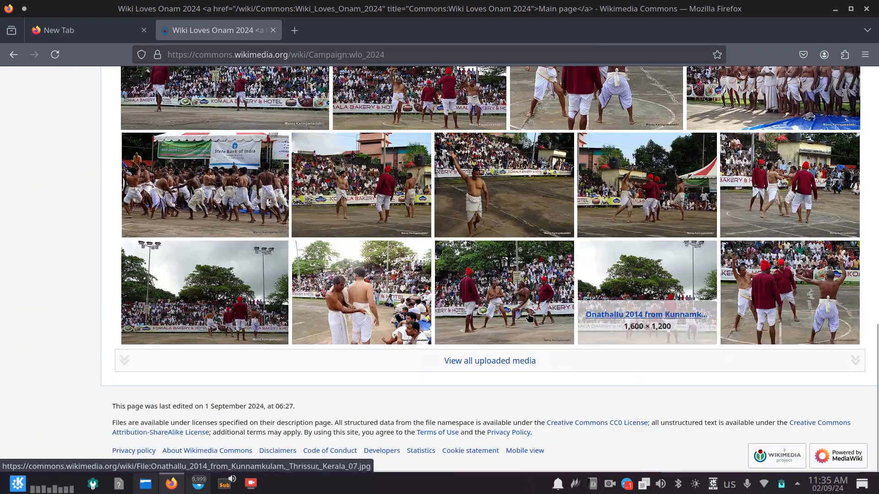
pyautogui.scroll(8, 503, 321)
pyautogui.scroll(5, 443, 254)
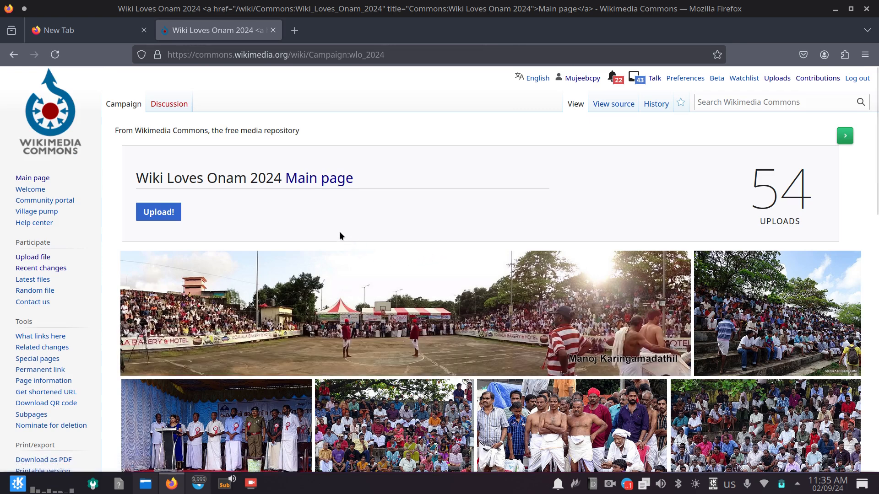
pyautogui.click(160, 215)
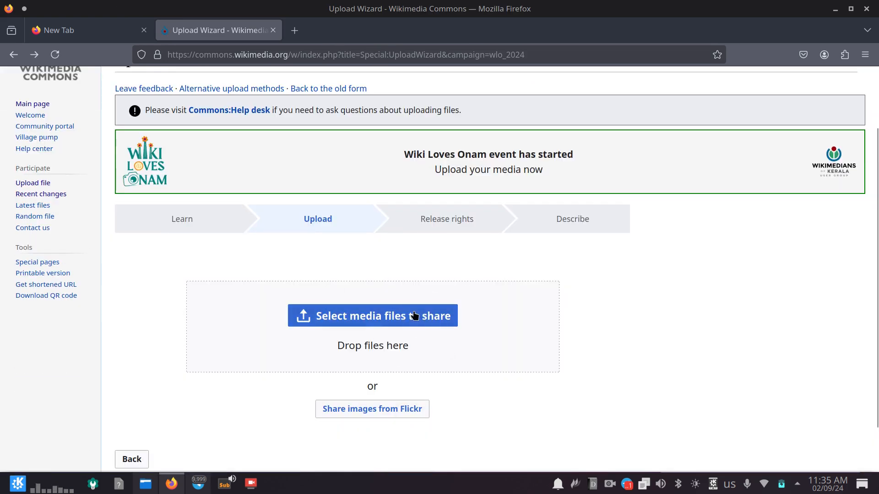
# - Choose the six newest IMG20240831 photos from the Downloads folder as the media files to upload
pyautogui.click(359, 320)
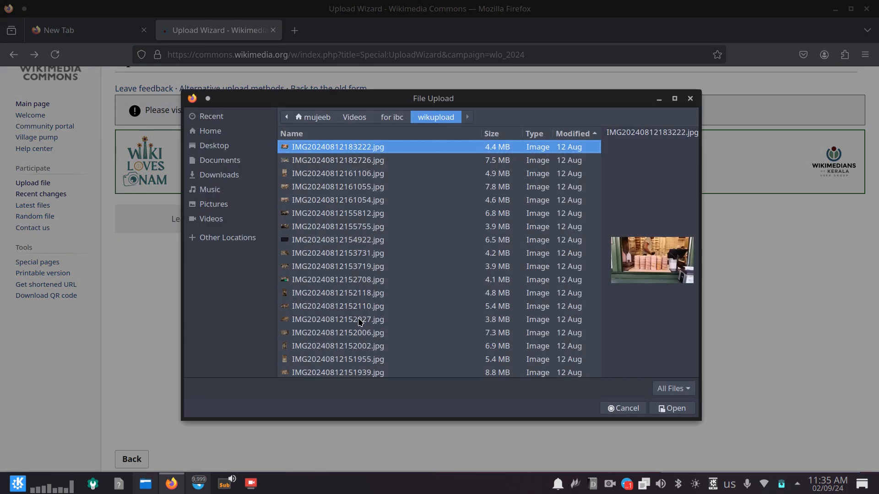
pyautogui.click(233, 178)
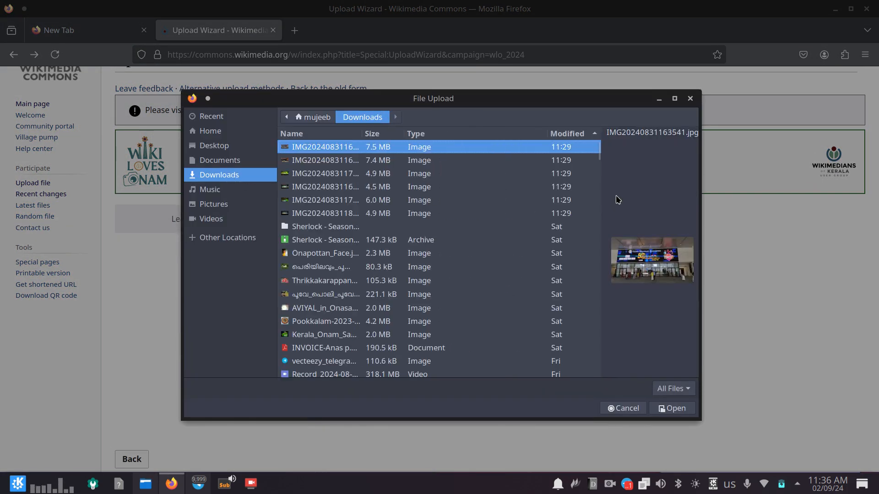
pyautogui.moveTo(601, 156); pyautogui.dragTo(391, 158)
pyautogui.keyDown('shift'); pyautogui.click(338, 217); pyautogui.keyUp('shift')
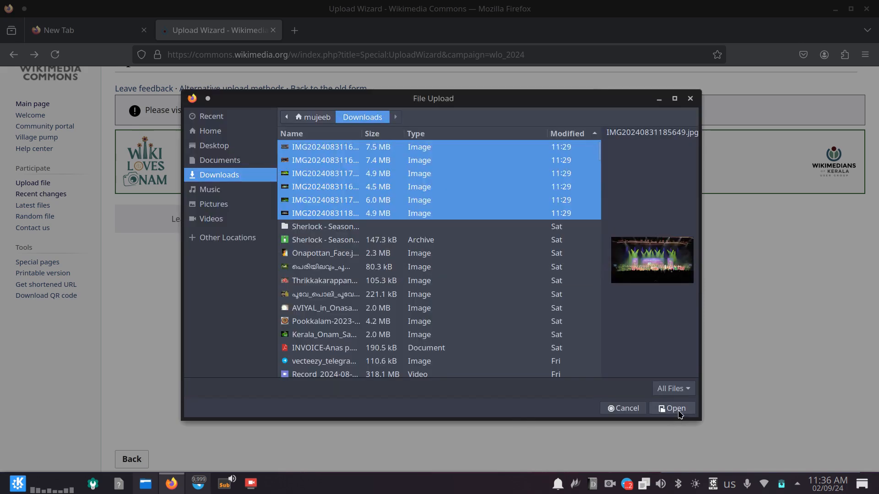
pyautogui.click(673, 408)
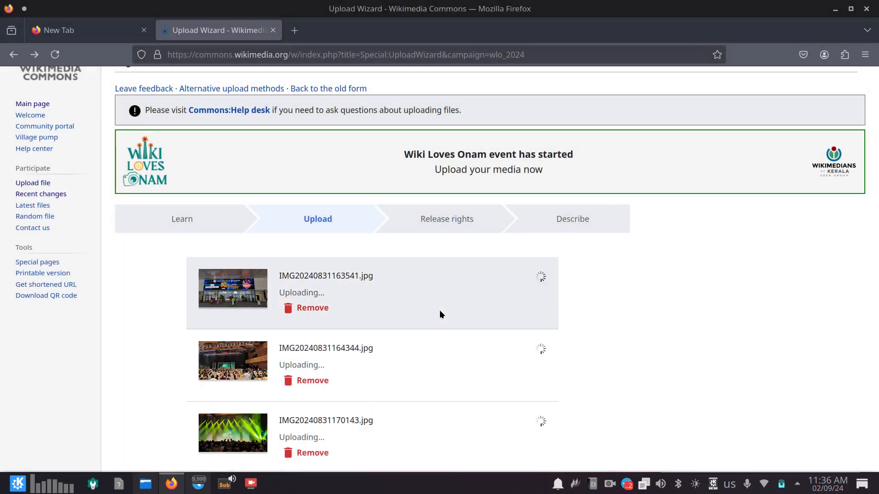
# - Review the list of six uploaded photos and proceed to the release rights stage
pyautogui.scroll(-8, 432, 307)
pyautogui.scroll(7, 409, 272)
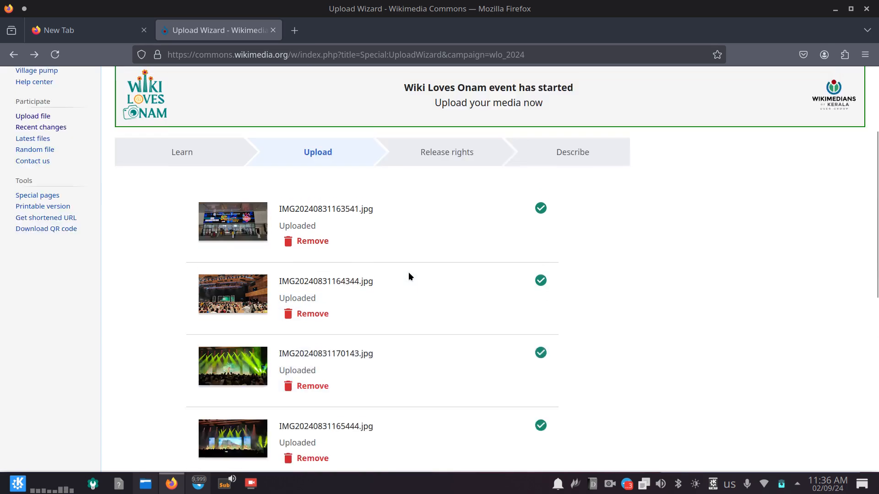
pyautogui.scroll(-8, 407, 269)
pyautogui.click(603, 380)
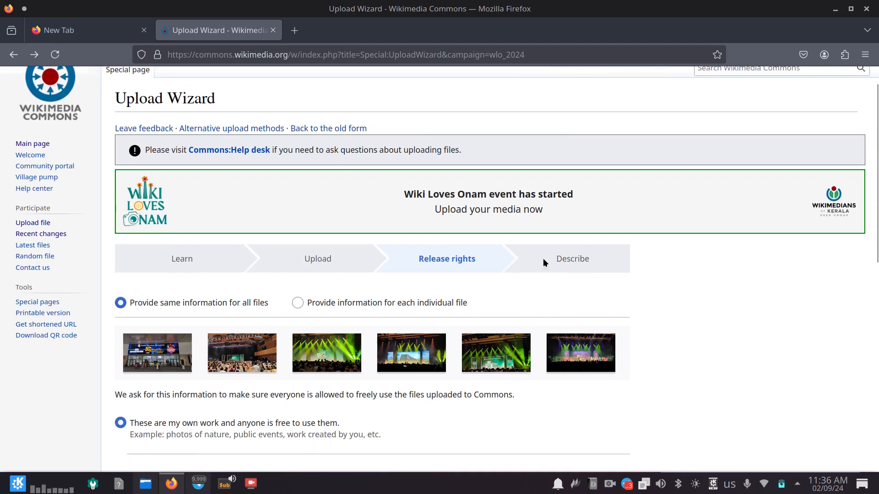
# - Choose the Creative Commons Attribution ShareAlike 4.0 license and the purpose of providing knowledge, instructions, or information, and try to continue
pyautogui.scroll(-3, 211, 311)
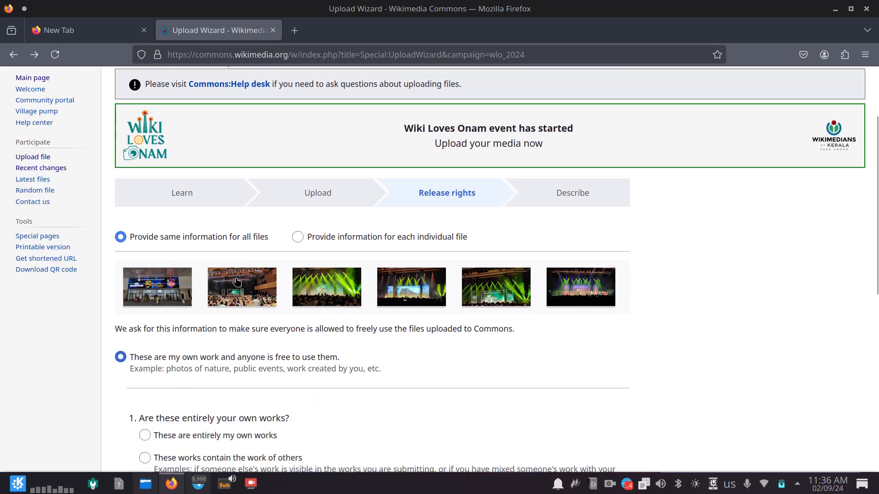
pyautogui.scroll(-6, 208, 336)
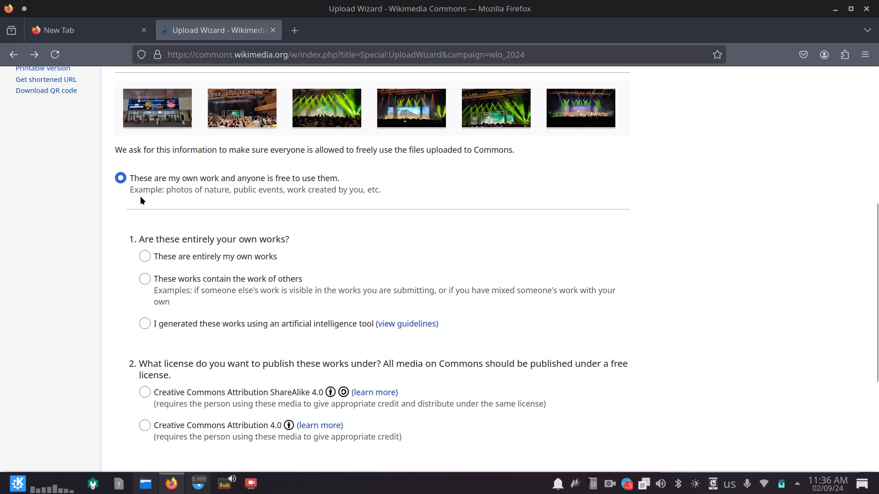
pyautogui.scroll(-4, 236, 332)
pyautogui.scroll(-2, 236, 333)
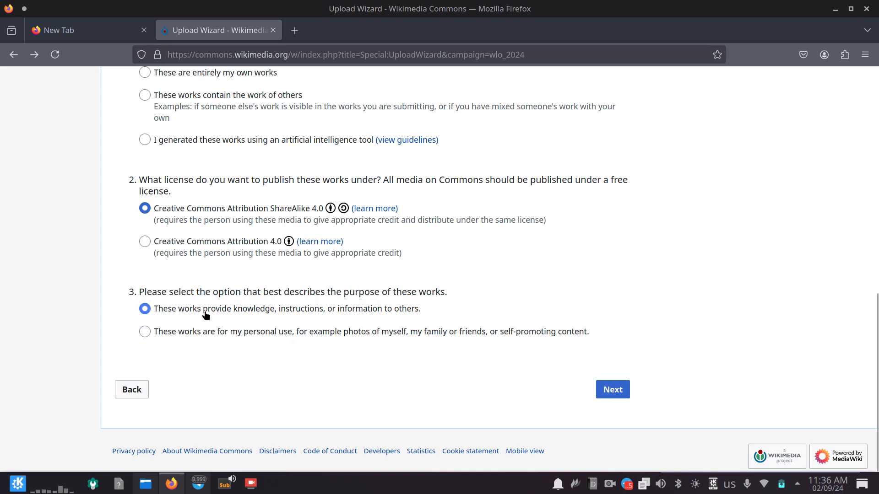
pyautogui.scroll(7, 460, 245)
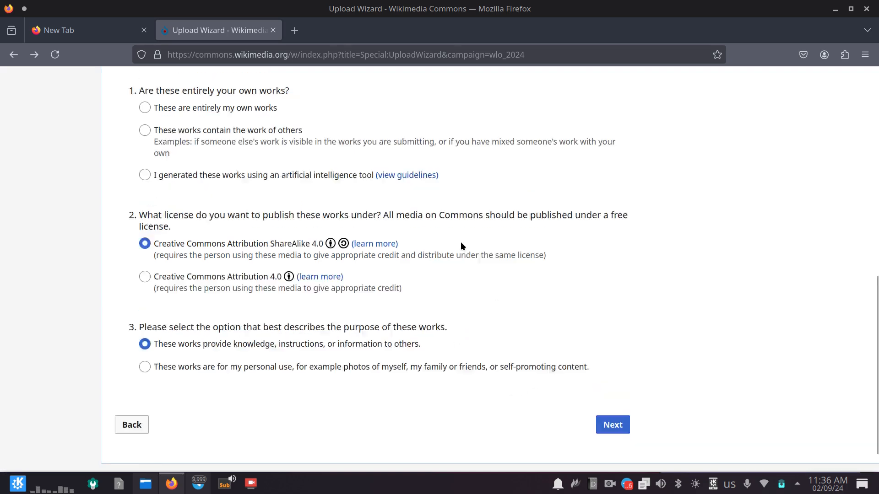
pyautogui.scroll(-7, 416, 257)
pyautogui.click(627, 388)
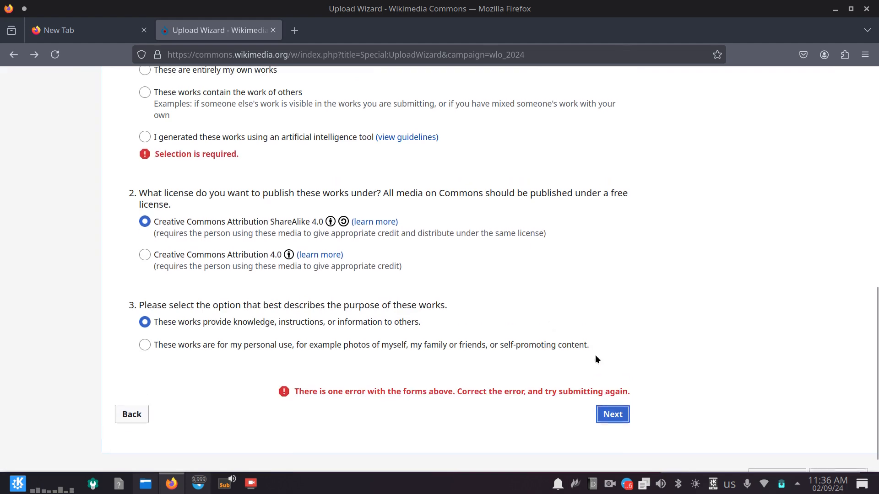
# - Declare that the photos are entirely your own works and proceed to the Describe stage
pyautogui.scroll(3, 283, 262)
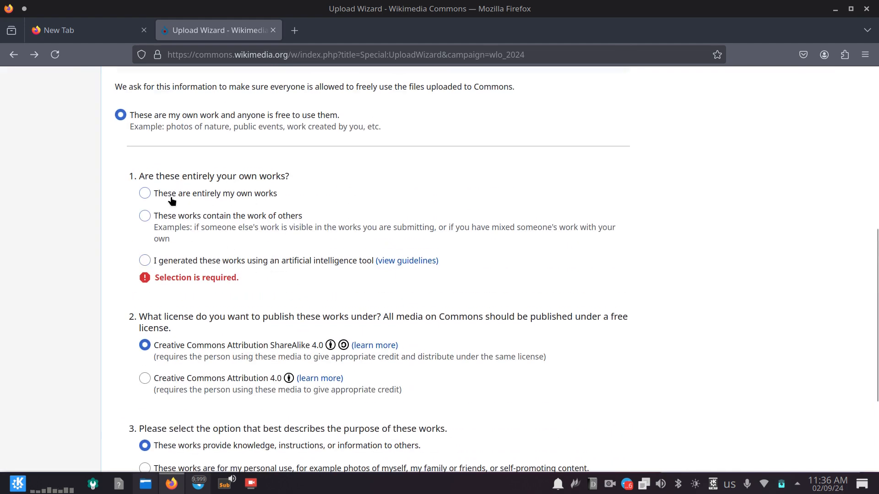
pyautogui.click(144, 193)
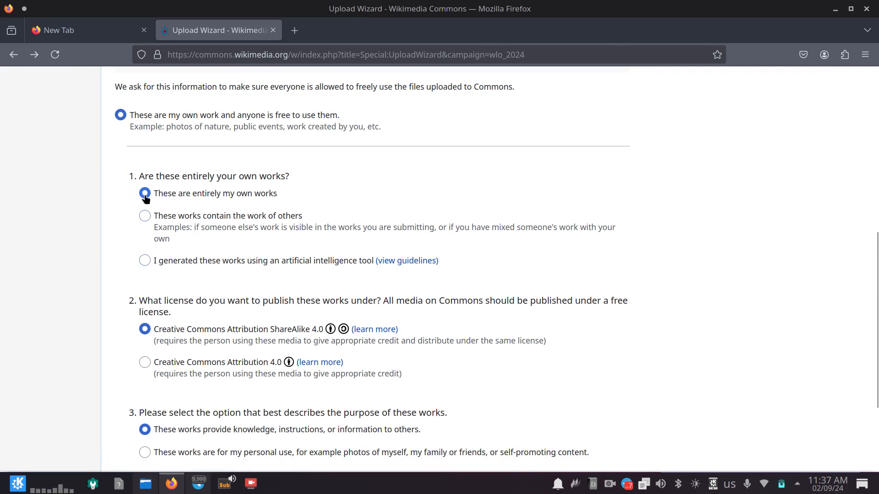
pyautogui.scroll(3, 219, 202)
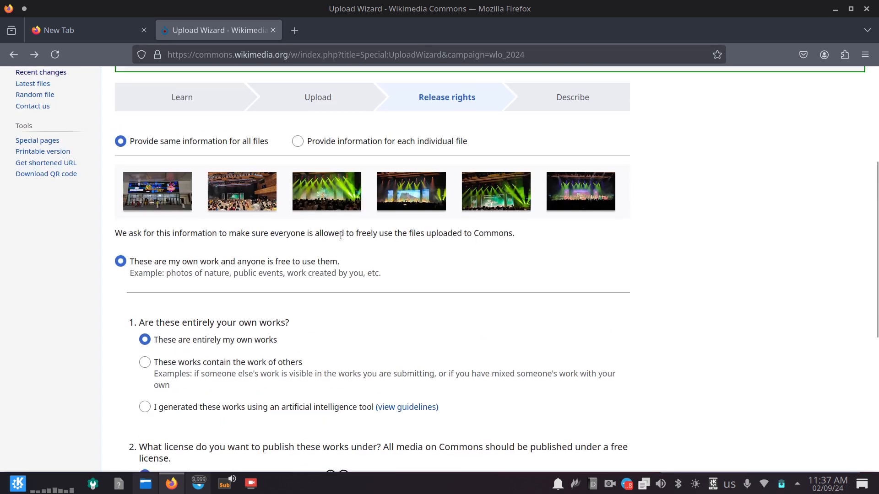
pyautogui.scroll(-6, 340, 236)
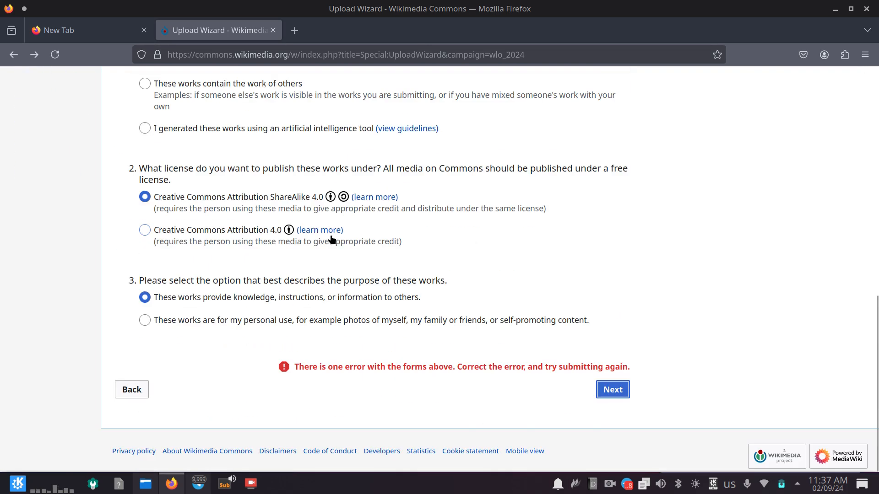
pyautogui.click(616, 394)
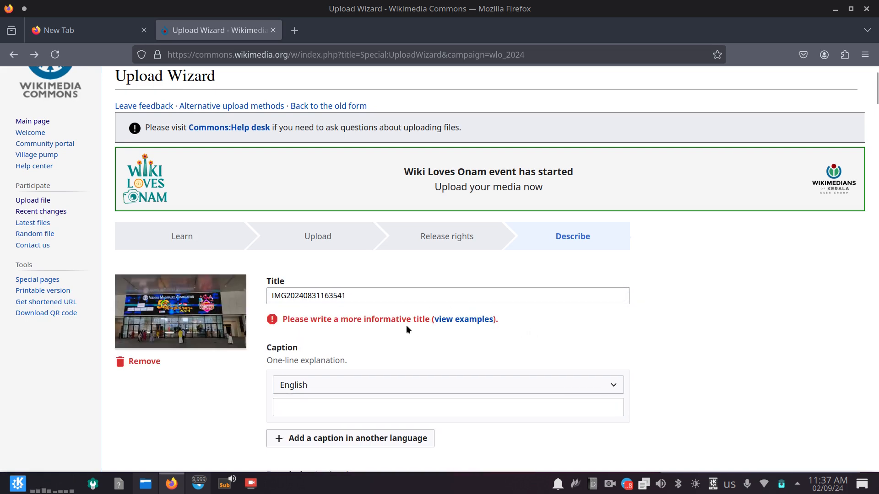
# - Replace the first photo's title with "Onam Celebration in Vienna by Vienna Malayali Assosiation"
pyautogui.click(301, 295)
pyautogui.moveTo(288, 295); pyautogui.dragTo(374, 291)
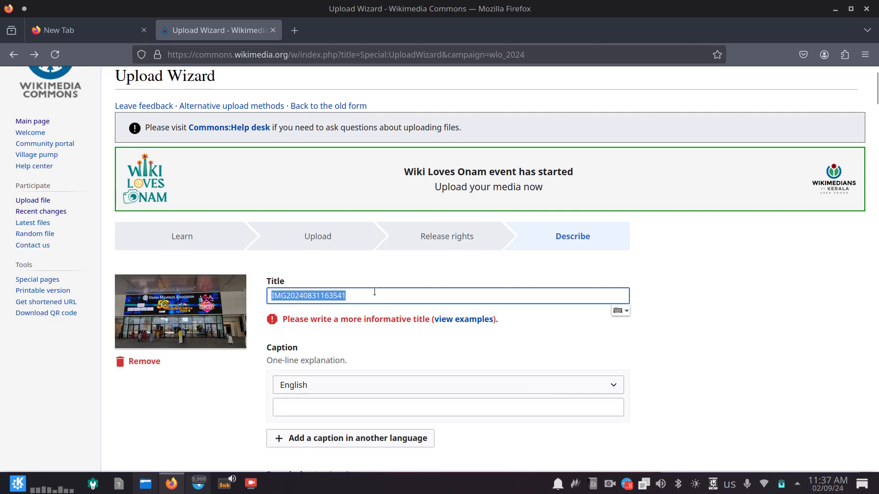
pyautogui.scroll(-15, 400, 325)
pyautogui.scroll(5, 394, 324)
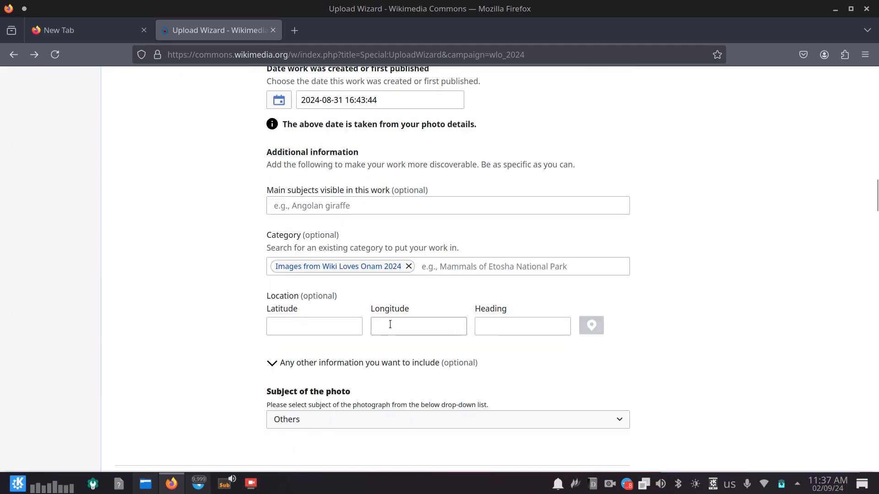
pyautogui.scroll(10, 387, 322)
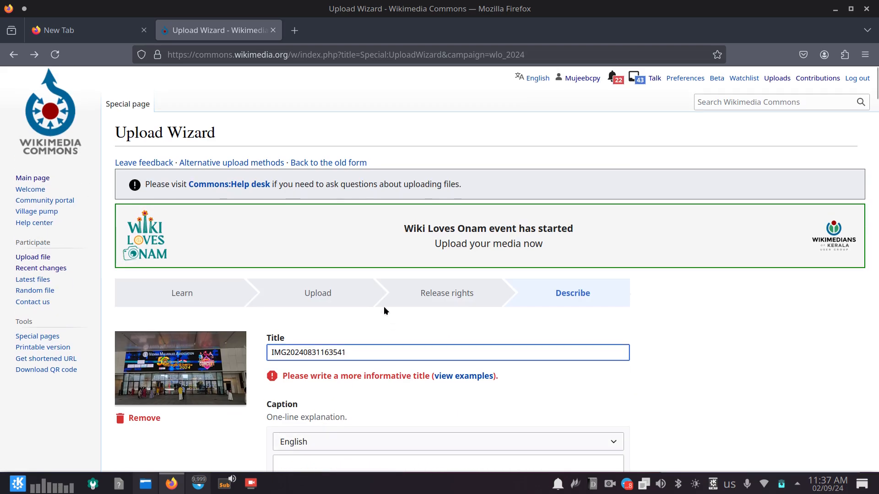
pyautogui.moveTo(367, 355); pyautogui.dragTo(228, 348)
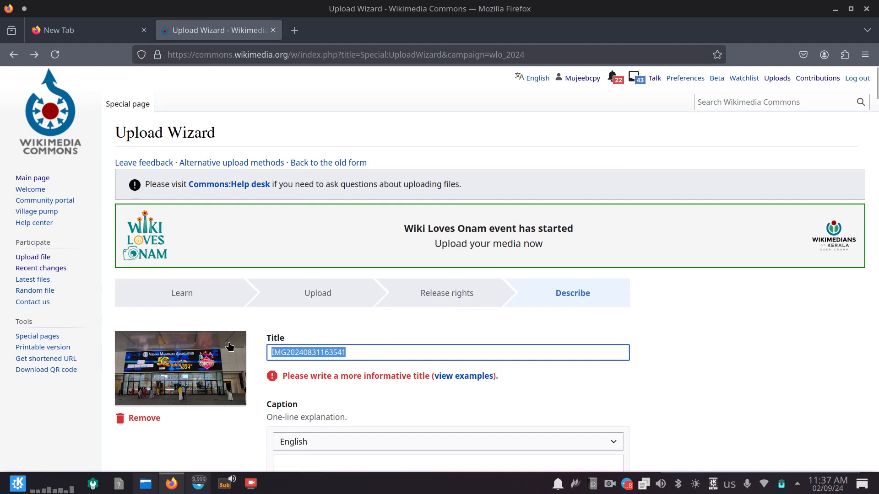
pyautogui.write('Onam Ce')
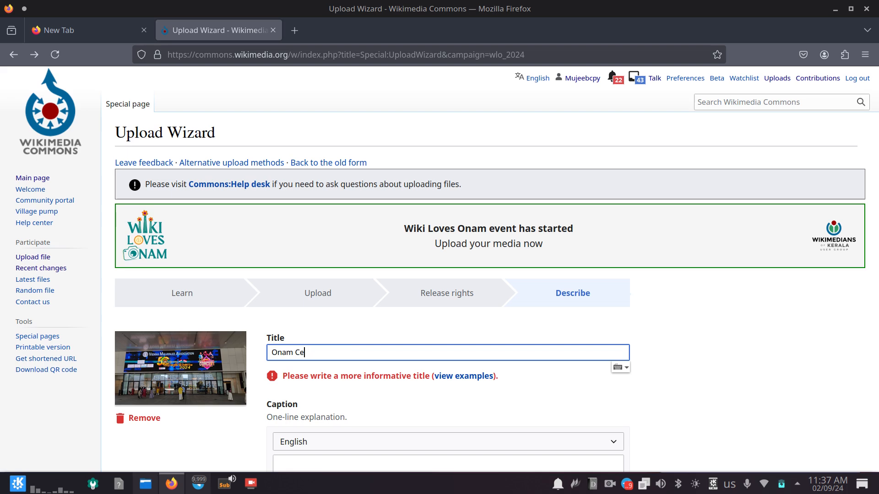
pyautogui.write('lebration in Vienna by Vienna Malayali Assosiation')
# - Copy the first photo's title into its English caption
pyautogui.hotkey('ctrl', 'a')
pyautogui.hotkey('ctrl', 'c')
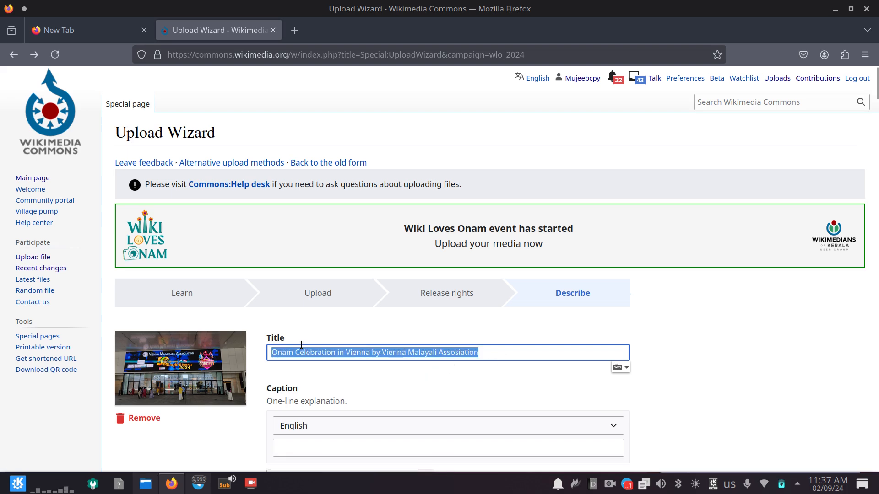
pyautogui.scroll(-3, 404, 385)
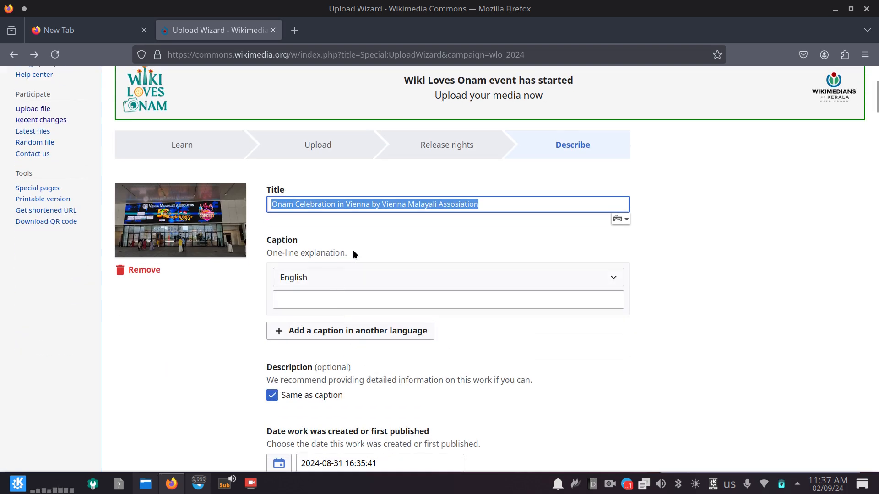
pyautogui.click(334, 299)
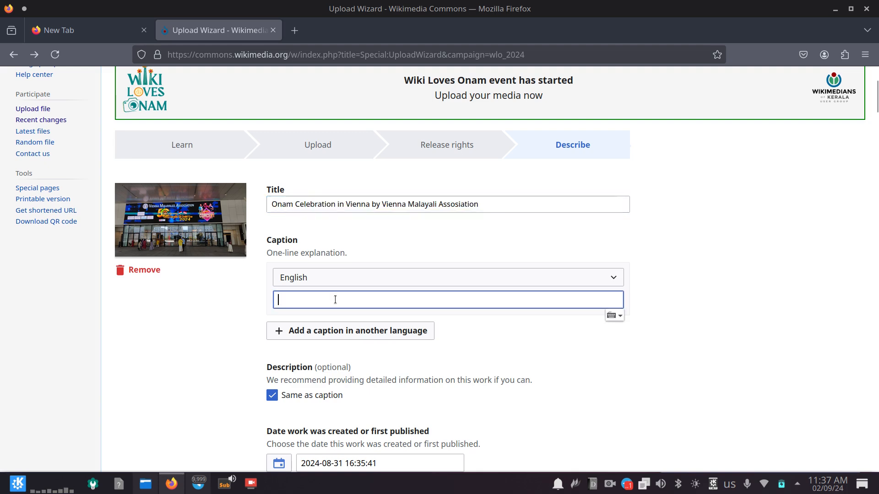
pyautogui.hotkey('ctrl', 'v')
pyautogui.click(617, 358)
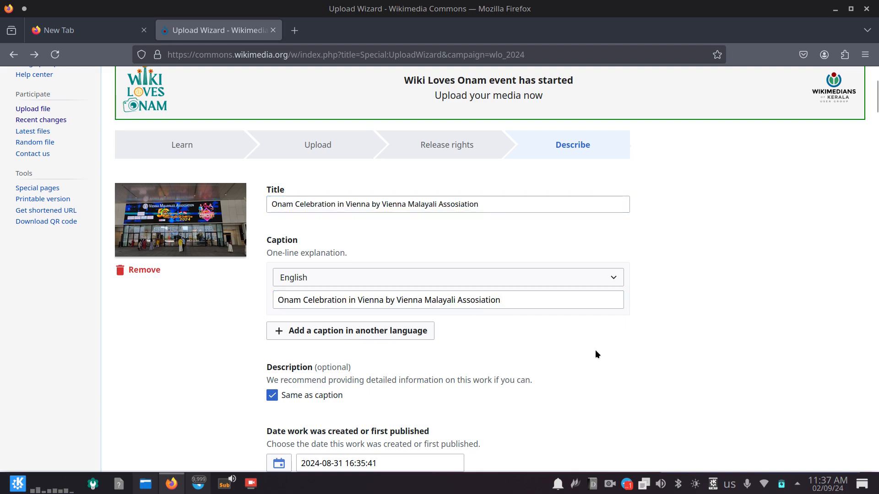
# - Set the first photo's subject to Gathering
pyautogui.scroll(-3, 595, 350)
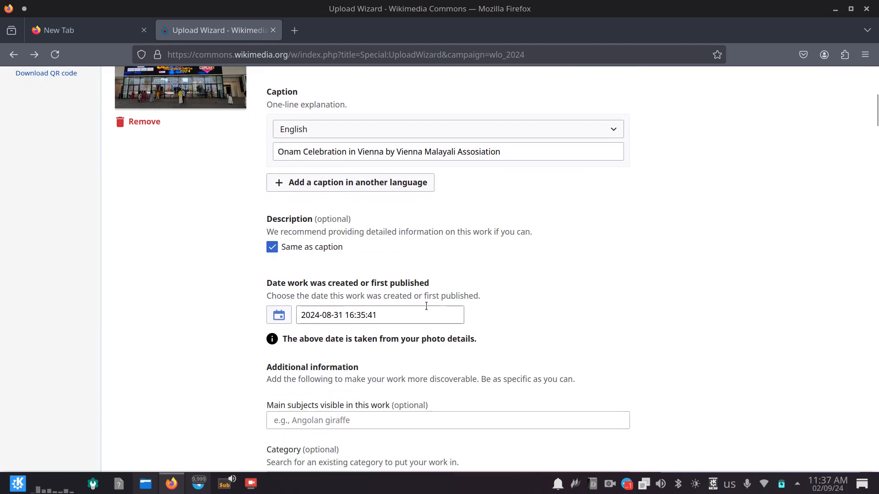
pyautogui.scroll(-2, 412, 311)
pyautogui.scroll(-2, 351, 354)
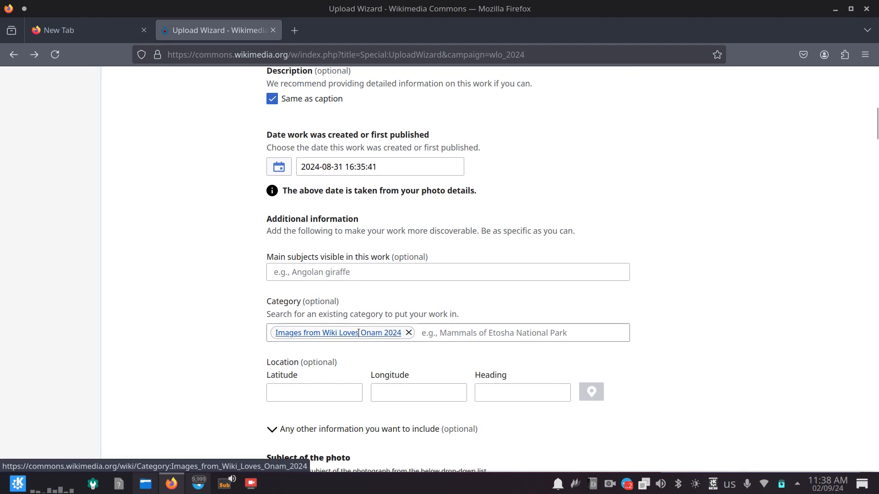
pyautogui.scroll(-5, 369, 237)
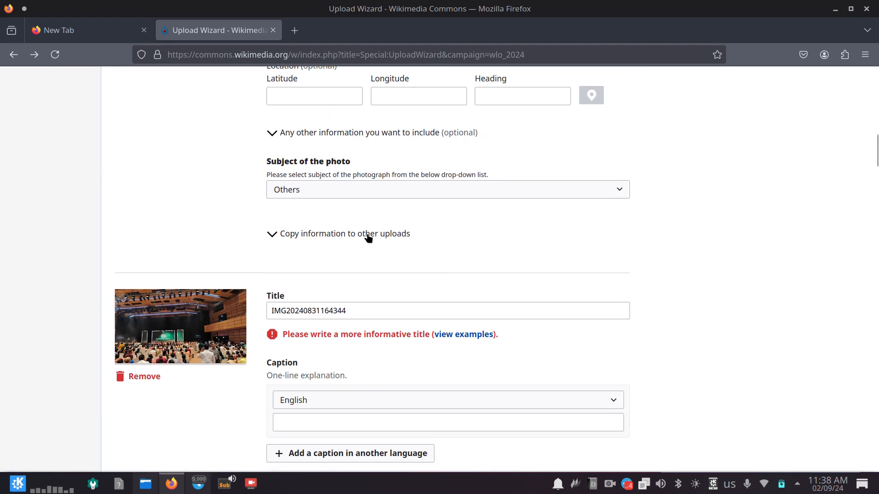
pyautogui.click(356, 197)
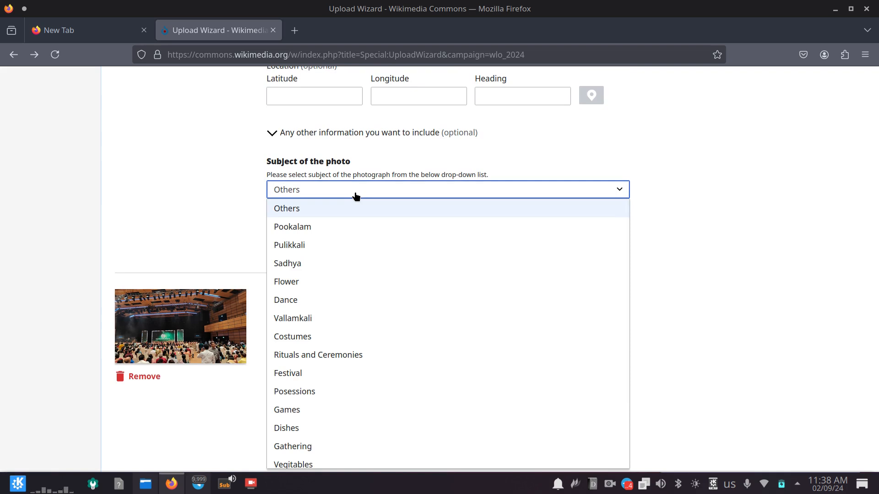
pyautogui.scroll(-2, 384, 286)
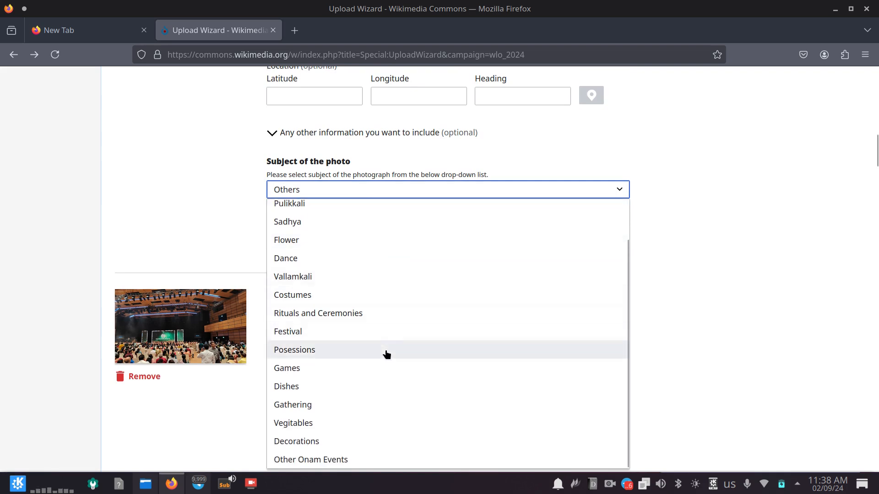
pyautogui.scroll(2, 367, 269)
pyautogui.scroll(-3, 365, 263)
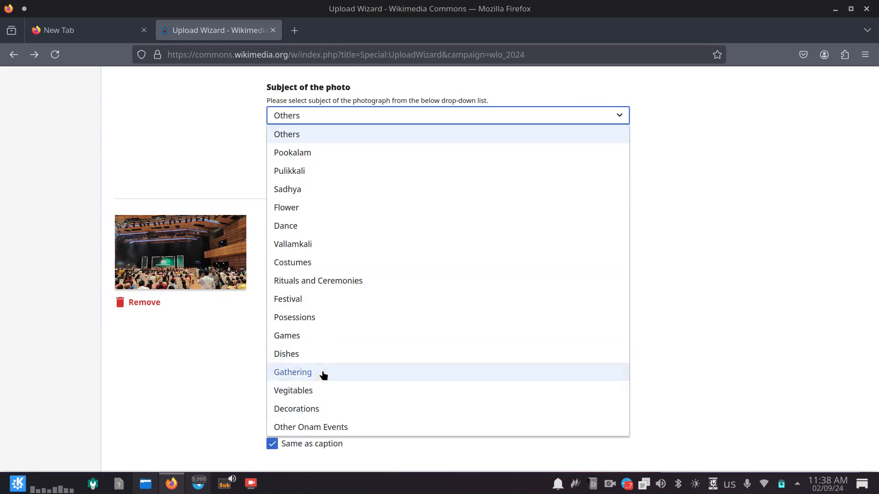
pyautogui.click(324, 374)
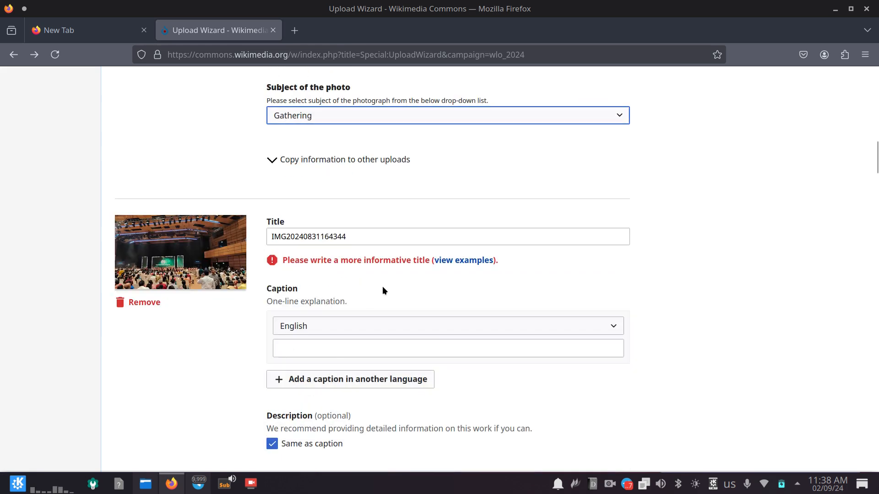
# - Copy the first photo's title, caption, description, main subjects, categories and other information to the other uploads
pyautogui.scroll(5, 383, 289)
pyautogui.click(321, 308)
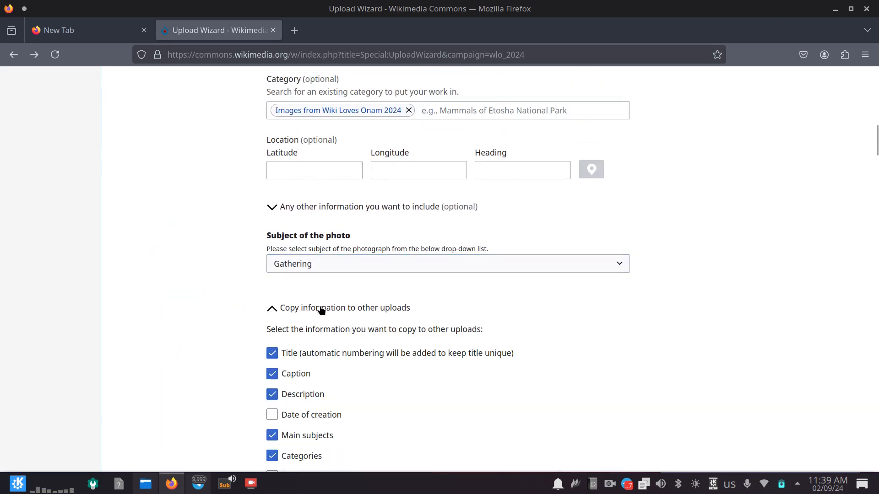
pyautogui.scroll(-3, 326, 291)
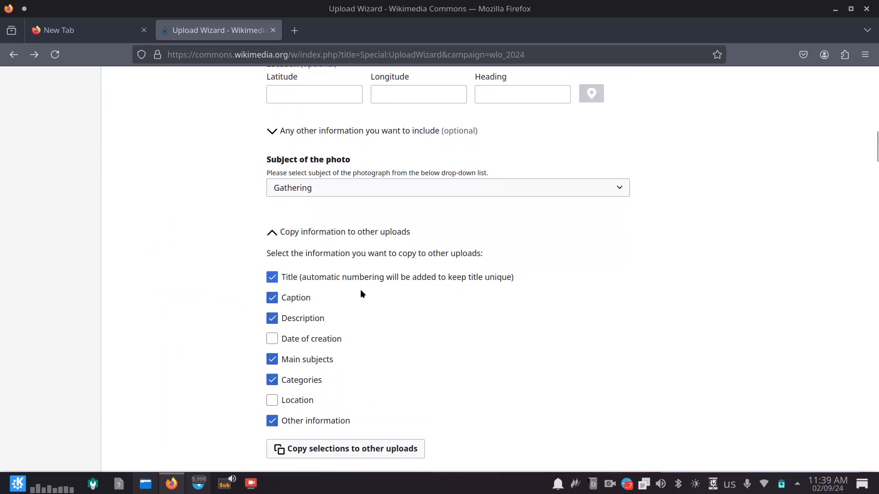
pyautogui.scroll(-5, 359, 292)
pyautogui.click(344, 306)
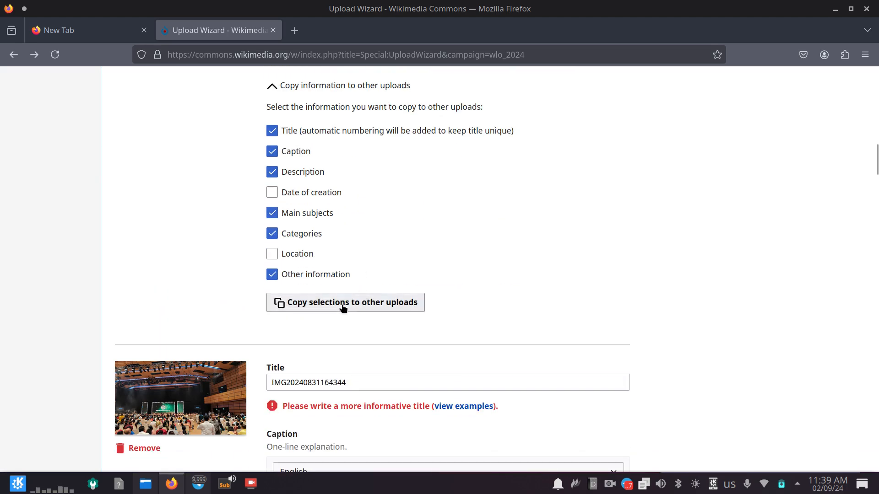
# - Review the copied titles, captions and subjects of the remaining photos and publish all six files
pyautogui.scroll(-5, 466, 302)
pyautogui.scroll(-20, 516, 319)
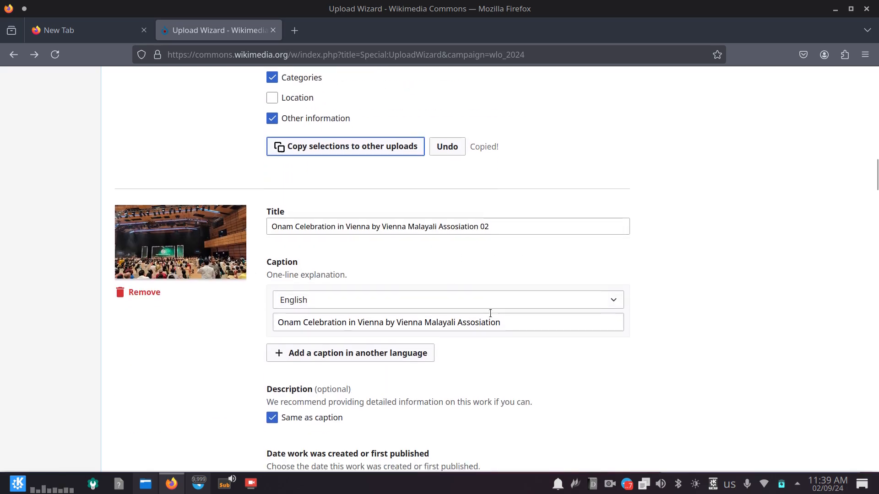
pyautogui.scroll(-20, 473, 305)
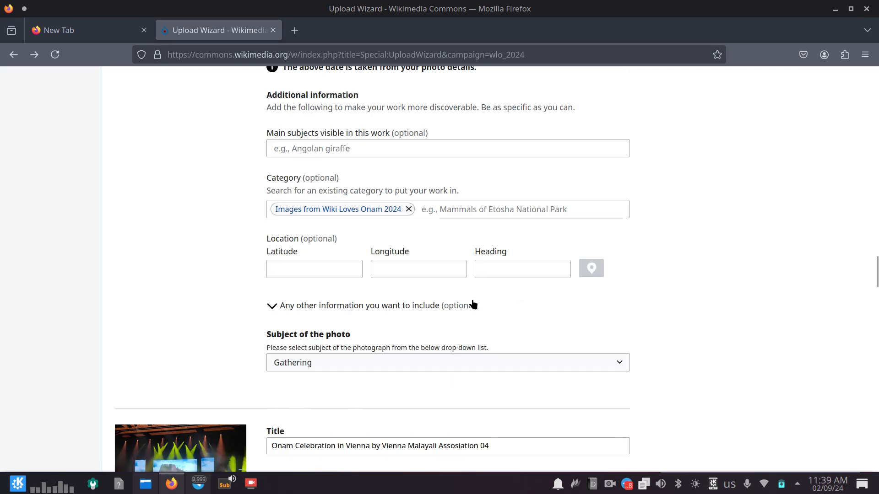
pyautogui.scroll(-20, 471, 300)
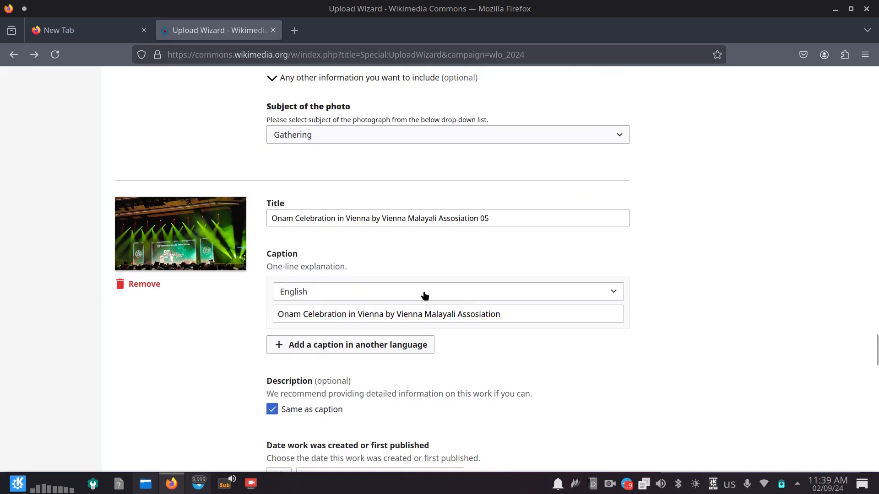
pyautogui.scroll(-20, 477, 268)
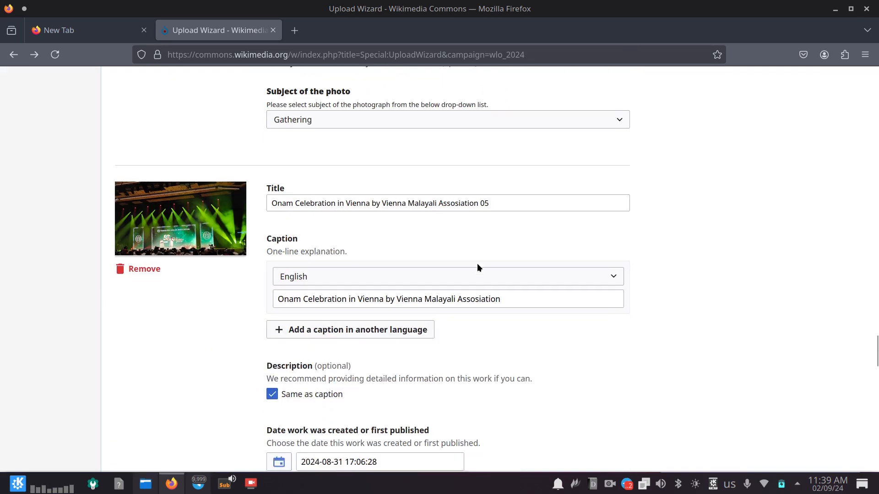
pyautogui.scroll(-20, 477, 268)
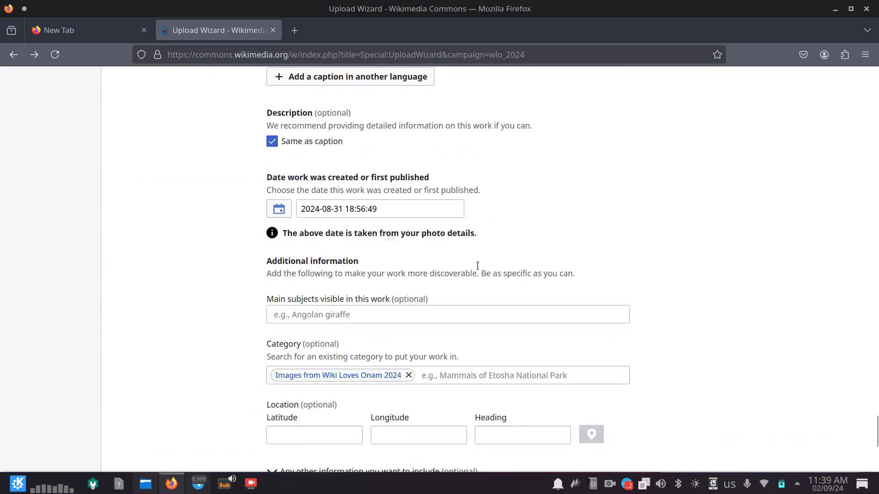
pyautogui.click(598, 405)
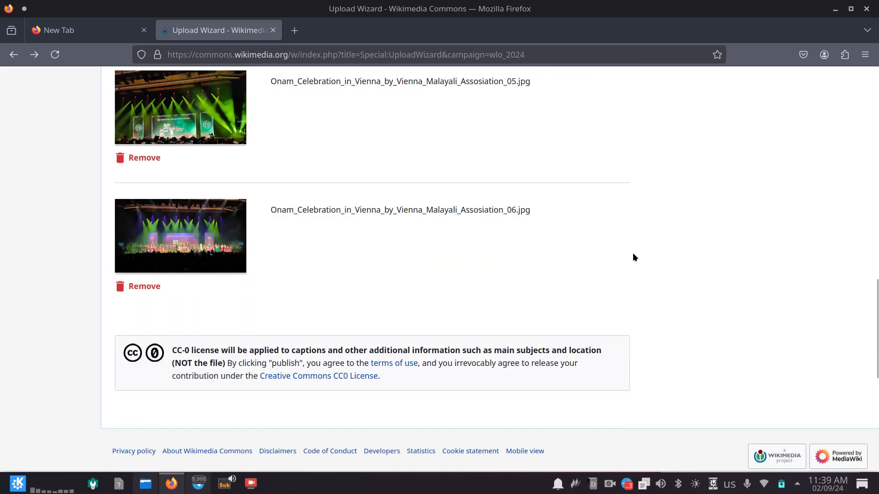
# - Copy the wiki file text of the sixth published photo, Onam Celebration in Vienna by Vienna Malayali Assosiation 06.jpg
pyautogui.scroll(8, 417, 247)
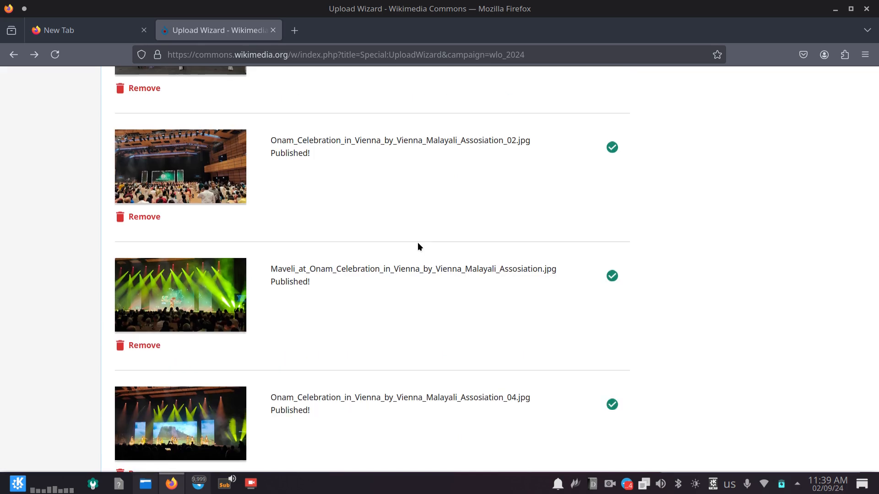
pyautogui.scroll(-3, 417, 246)
pyautogui.scroll(-7, 418, 246)
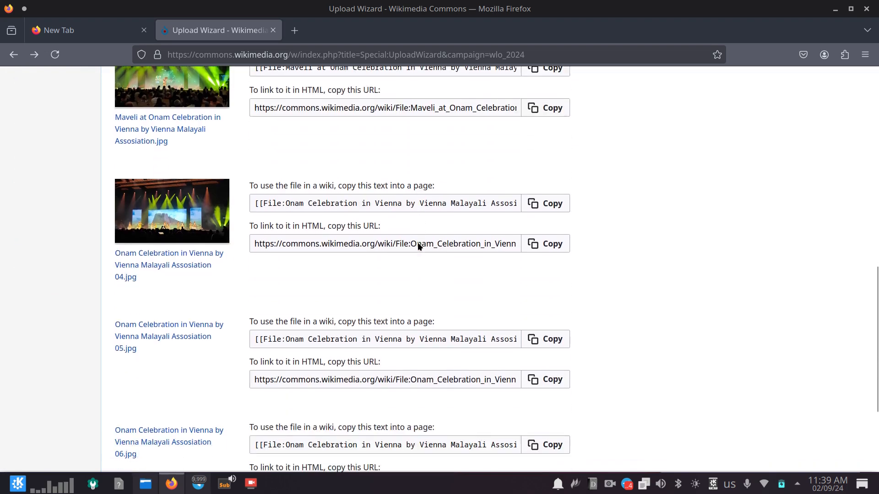
pyautogui.scroll(-5, 417, 246)
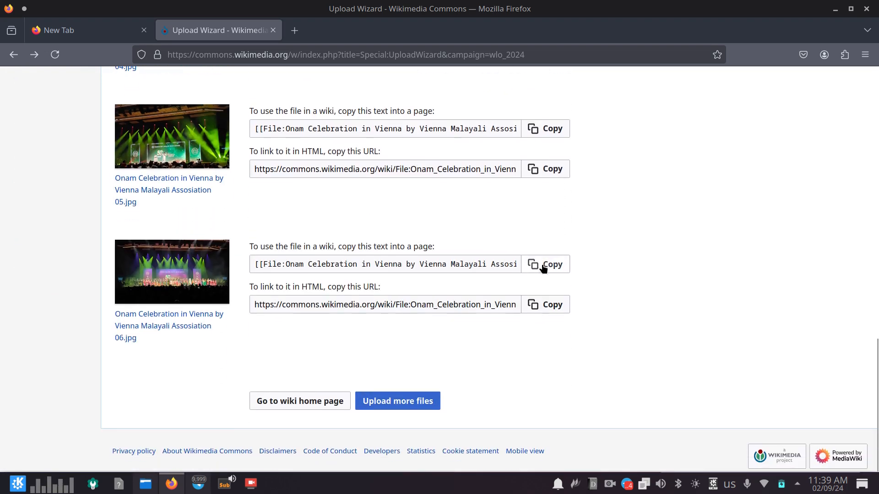
pyautogui.click(543, 268)
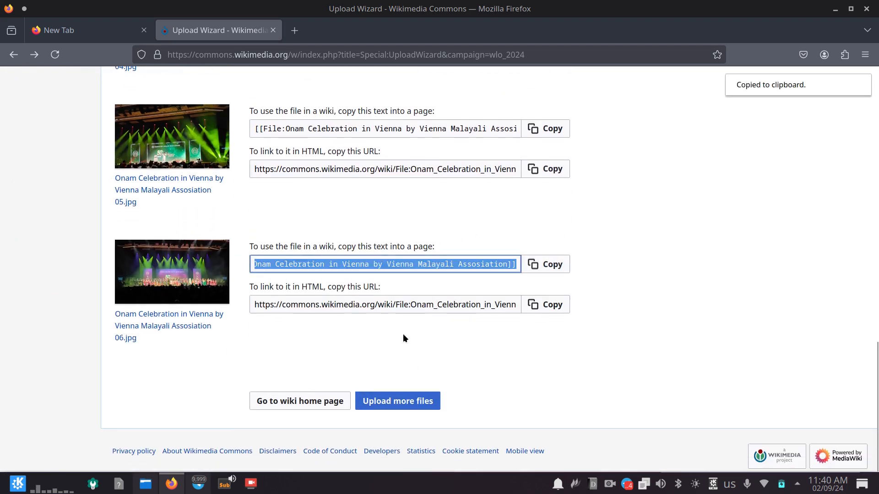
# - Leave the finished upload for the wiki home page and look over the main page
pyautogui.click(314, 403)
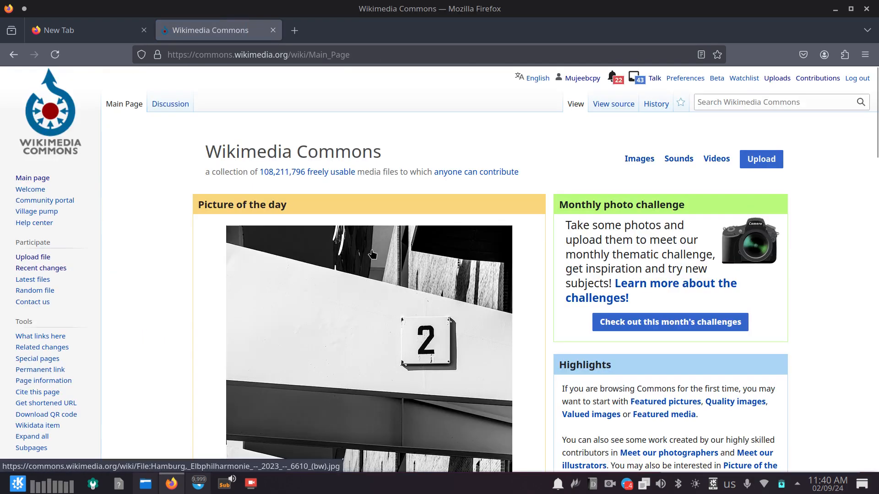
pyautogui.scroll(-5, 293, 231)
pyautogui.scroll(5, 293, 231)
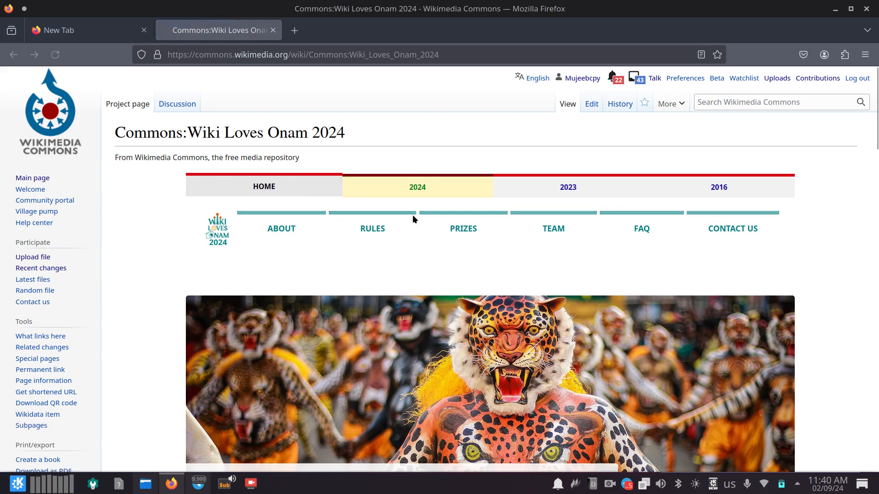
# - Open the campaign's uploads from the Wiki Loves Onam 2024 project page and view the newly published photos there
pyautogui.scroll(-6, 415, 225)
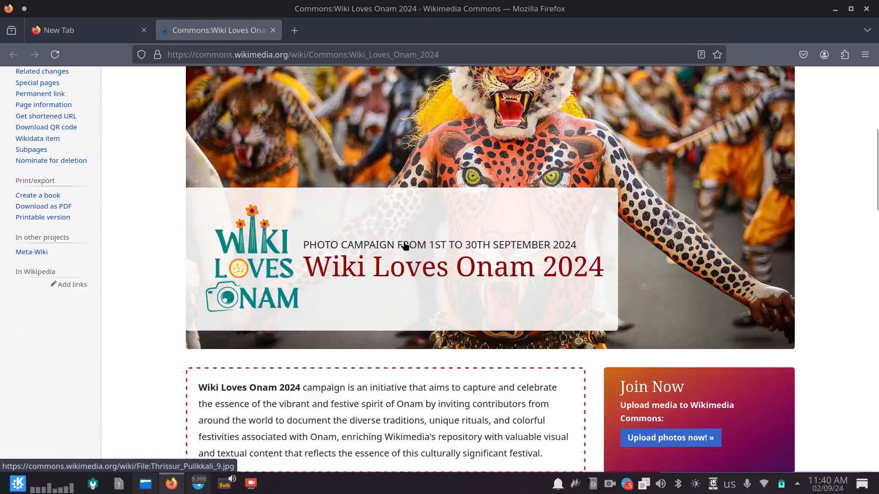
pyautogui.scroll(-4, 405, 246)
pyautogui.click(657, 270)
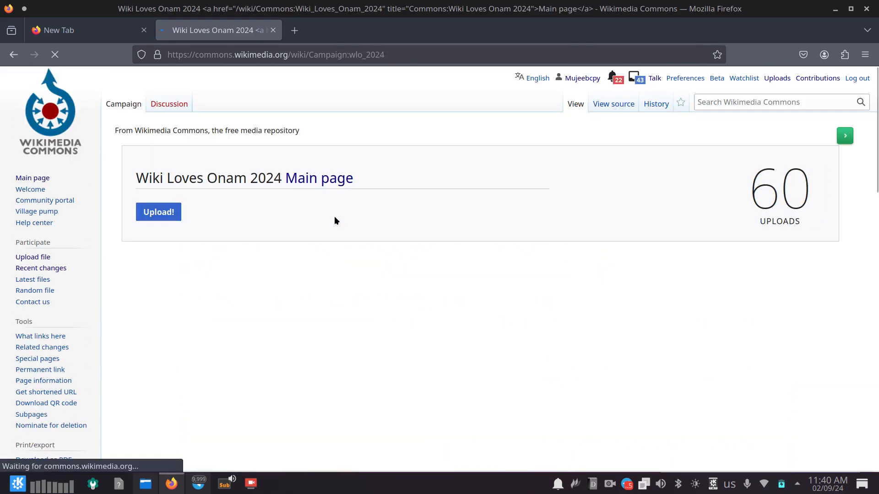
pyautogui.scroll(-2, 298, 284)
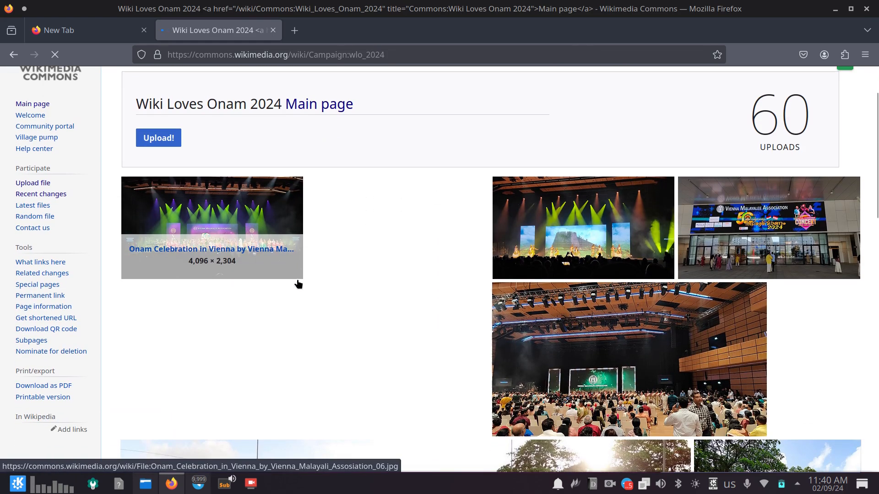